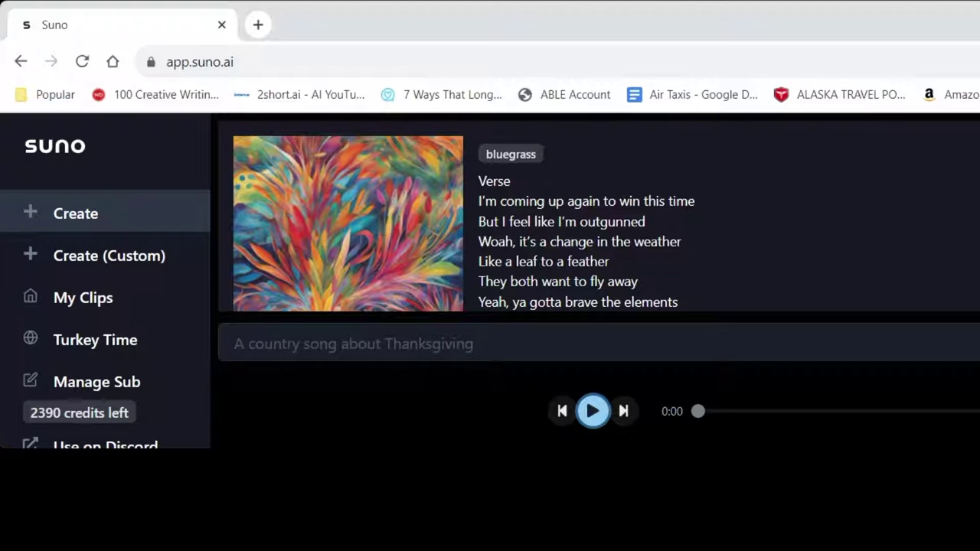
- Scroll down and place the cursor in the empty song description box on the Create page
{"action": "scroll", "coordinate": [490, 276], "scroll_direction": "down", "scroll_amount": 1}
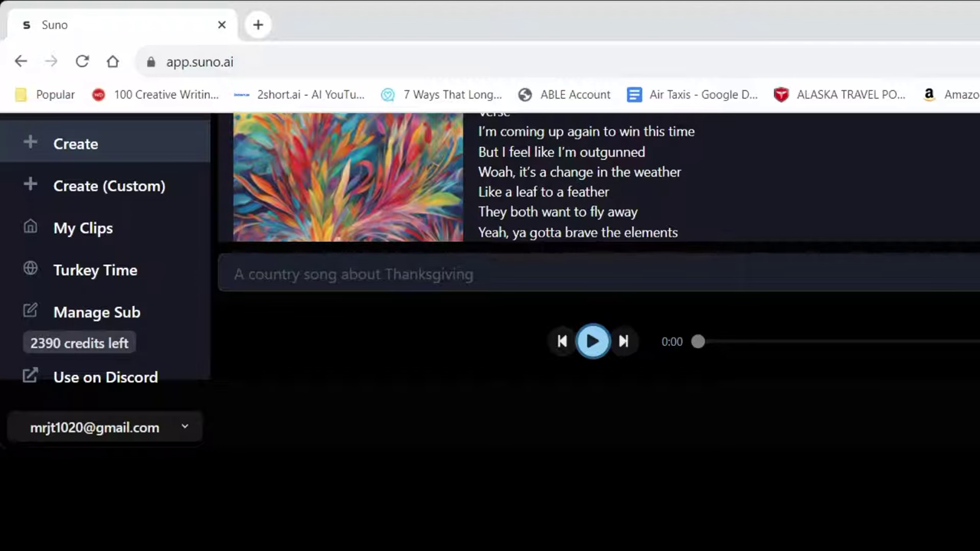
{"action": "left_click", "coordinate": [234, 275]}
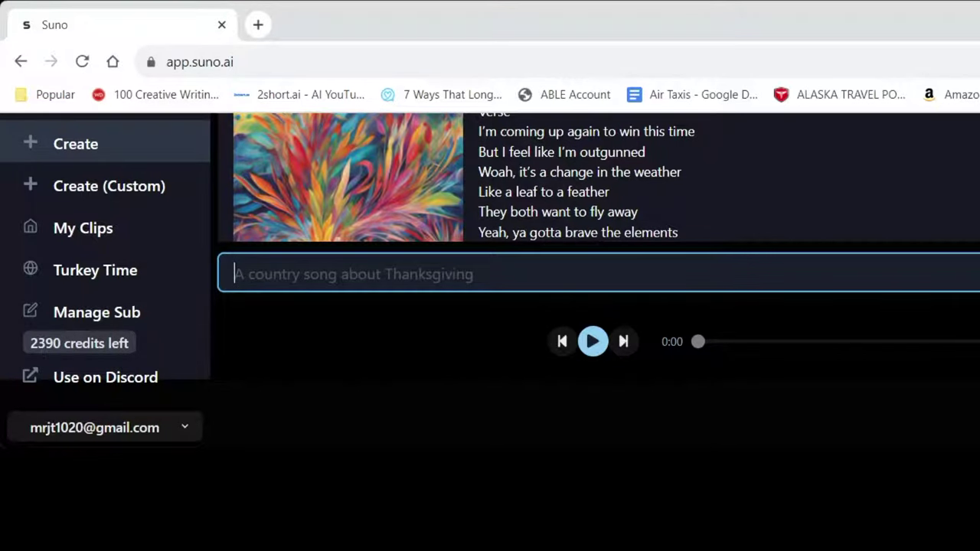
- Generate a song from the prompt 'a rock song about blind people'
{"action": "type", "text": "a rock so"}
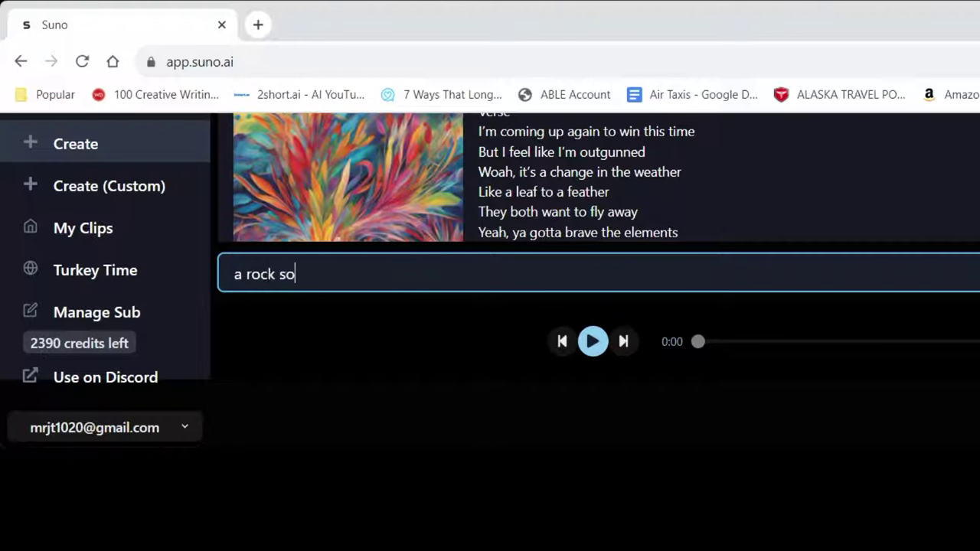
{"action": "type", "text": "ng about blin"}
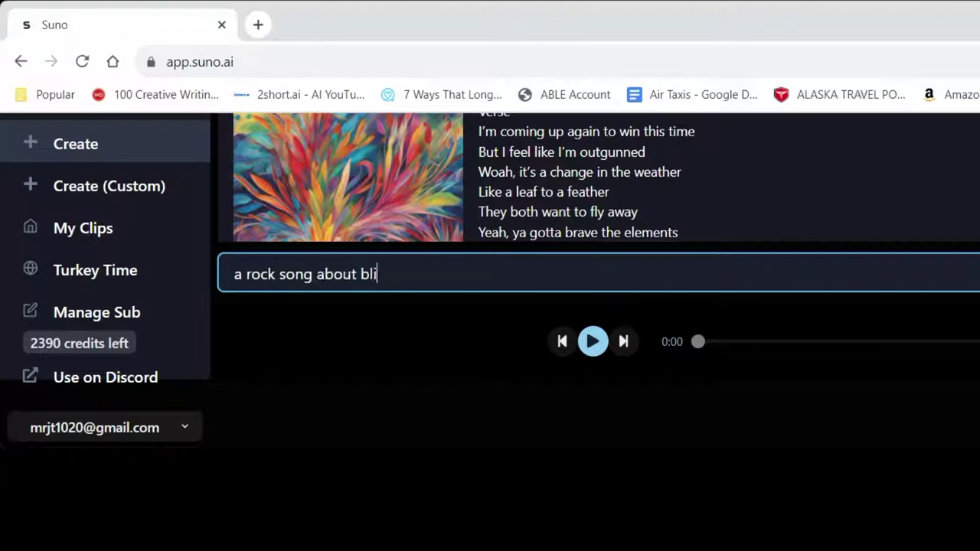
{"action": "type", "text": "d people"}
{"action": "key", "text": "Return"}
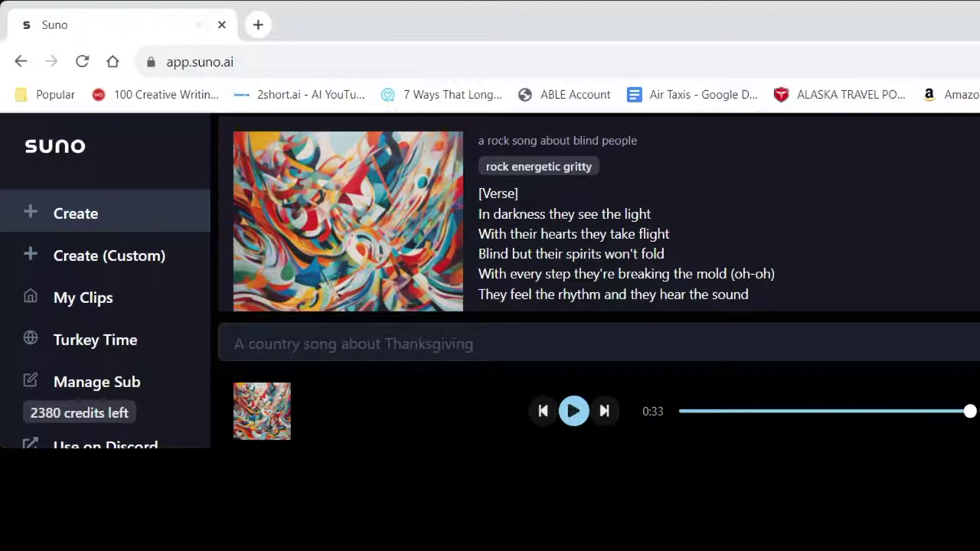
- Switch to Custom creation mode and scroll down to the Lyrics box
{"action": "left_click", "coordinate": [109, 255]}
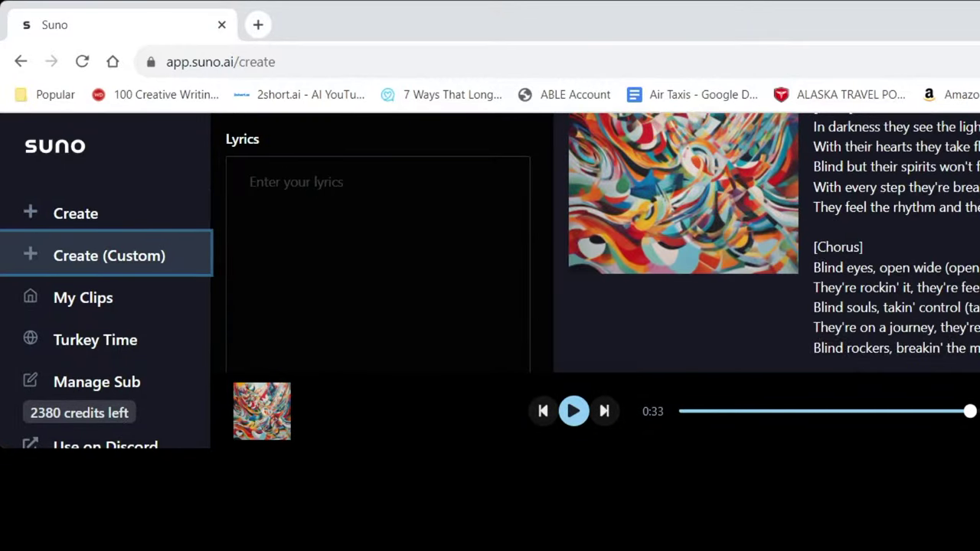
{"action": "scroll", "coordinate": [536, 245], "scroll_direction": "down", "scroll_amount": 1}
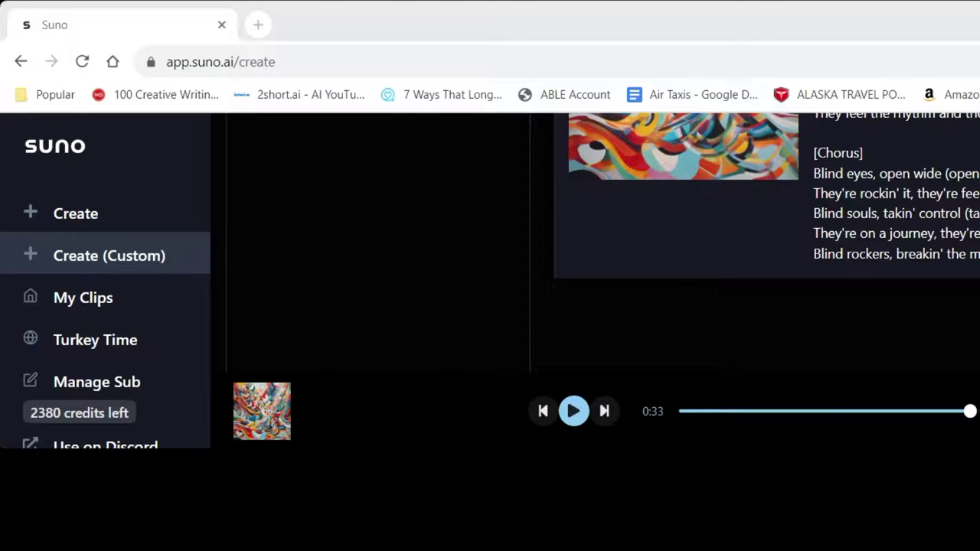
- Paste the prepared lyrics into the Lyrics box and label the top section 'verse'
{"action": "left_click", "coordinate": [110, 256]}
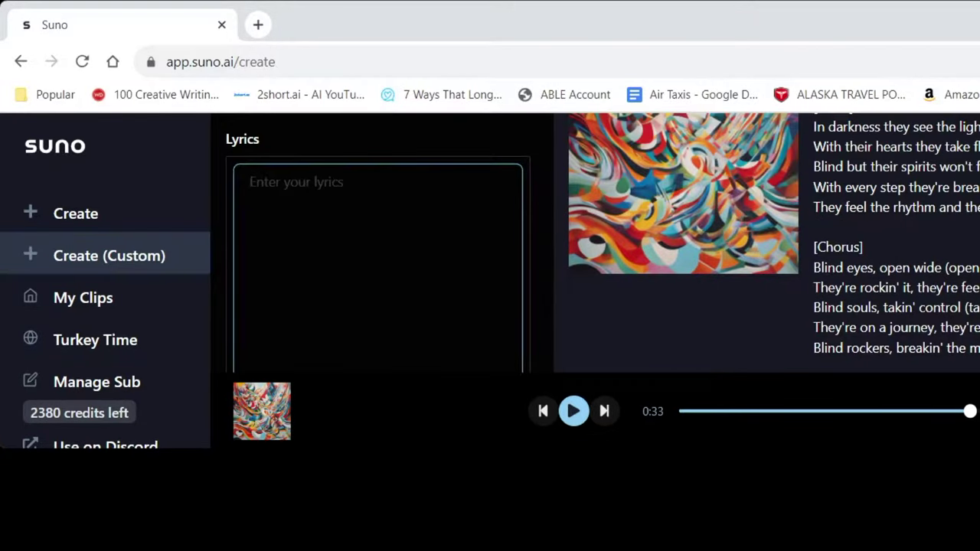
{"action": "key", "text": "ctrl+v"}
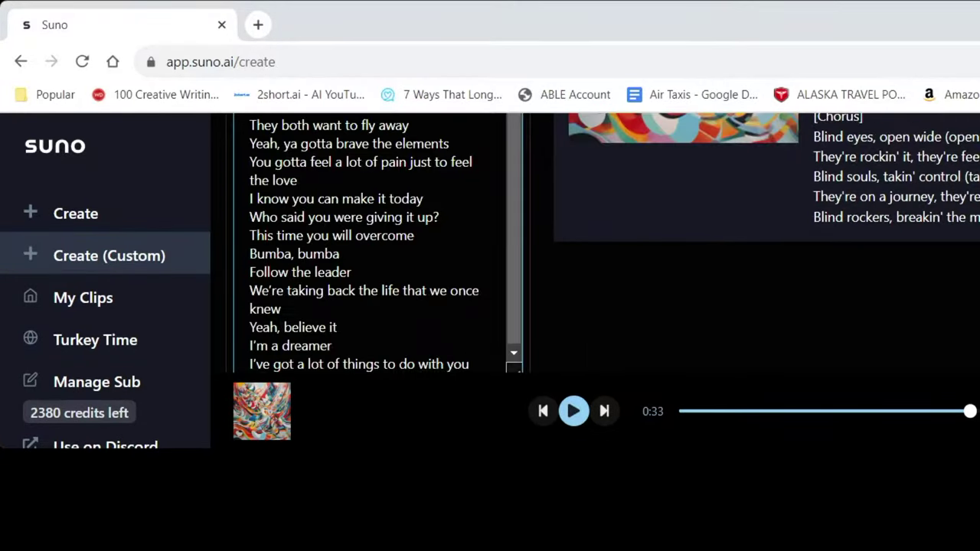
{"action": "key", "text": "ctrl+Home"}
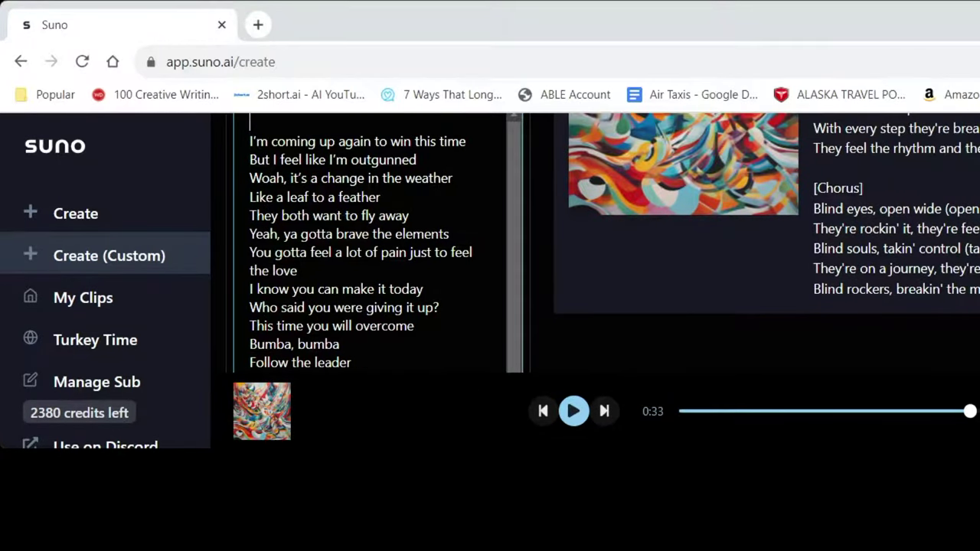
{"action": "type", "text": "verse"}
- Add a 'Chorus' label on a new line after 'Bumba, bumba'
{"action": "left_click", "coordinate": [277, 141]}
{"action": "key", "text": "Up"}
{"action": "key", "text": "Down"}
{"action": "key", "text": "Down"}
{"action": "key", "text": "Down"}
{"action": "key", "text": "Down"}
{"action": "key", "text": "Down"}
{"action": "key", "text": "Down"}
{"action": "key", "text": "Down"}
{"action": "key", "text": "Down"}
{"action": "key", "text": "Down"}
{"action": "key", "text": "Down"}
{"action": "key", "text": "Down"}
{"action": "key", "text": "Down"}
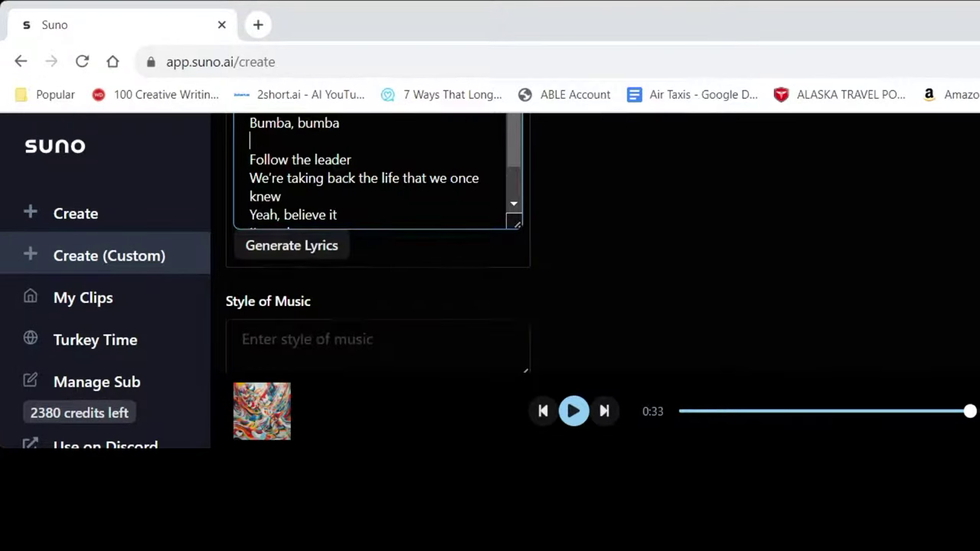
{"action": "key", "text": "End"}
{"action": "key", "text": "Return"}
{"action": "type", "text": "Chorus"}
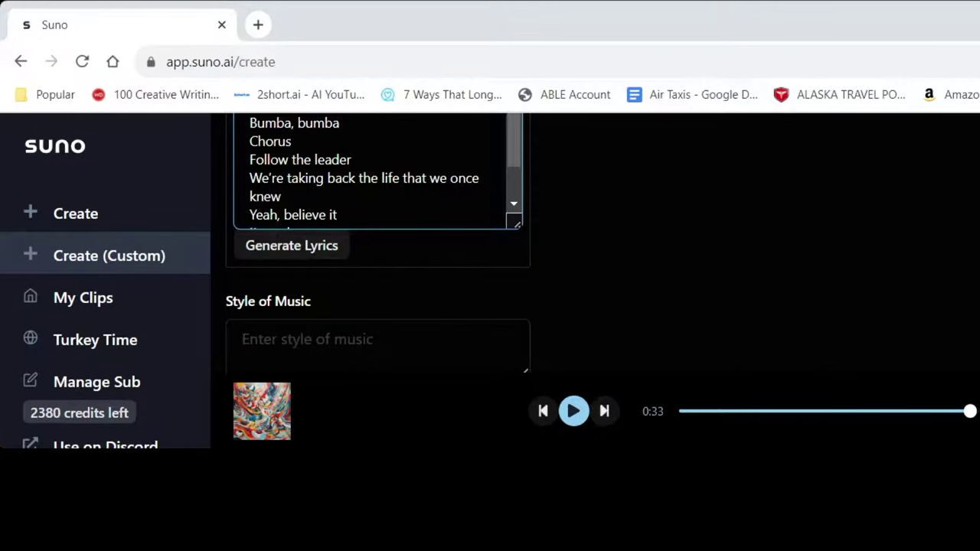
- Set Style of Music to 'modern pop' and generate the song
{"action": "key", "text": "Tab"}
{"action": "key", "text": "Tab"}
{"action": "type", "text": "modern pop"}
{"action": "key", "text": "Tab"}
{"action": "key", "text": "Return"}
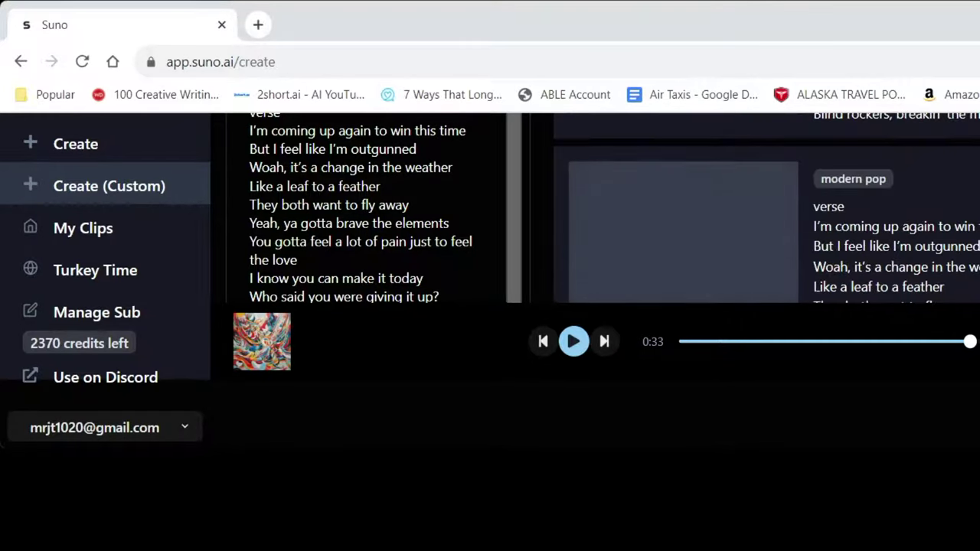
{"action": "scroll", "coordinate": [490, 276], "scroll_direction": "up", "scroll_amount": 1}
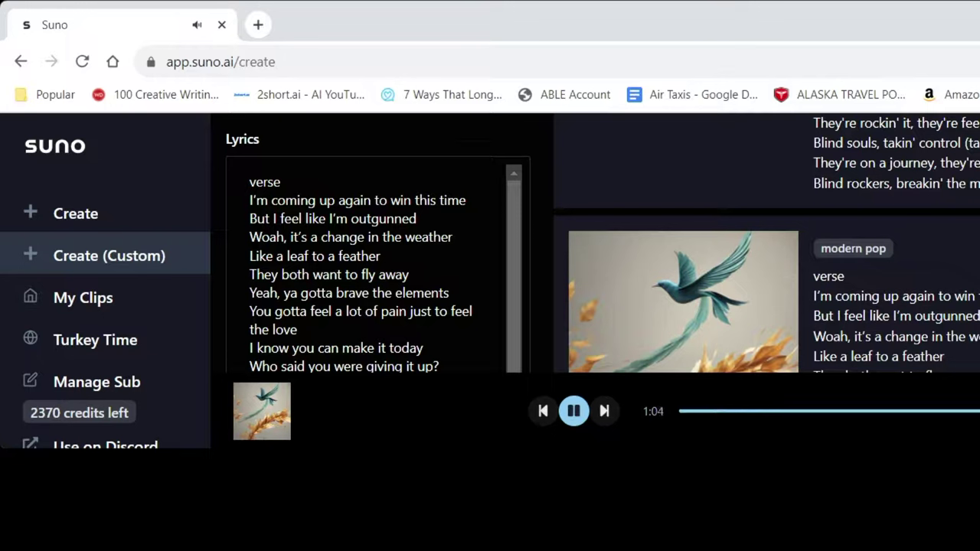
- Pause the playing modern pop song
{"action": "key", "text": "space"}
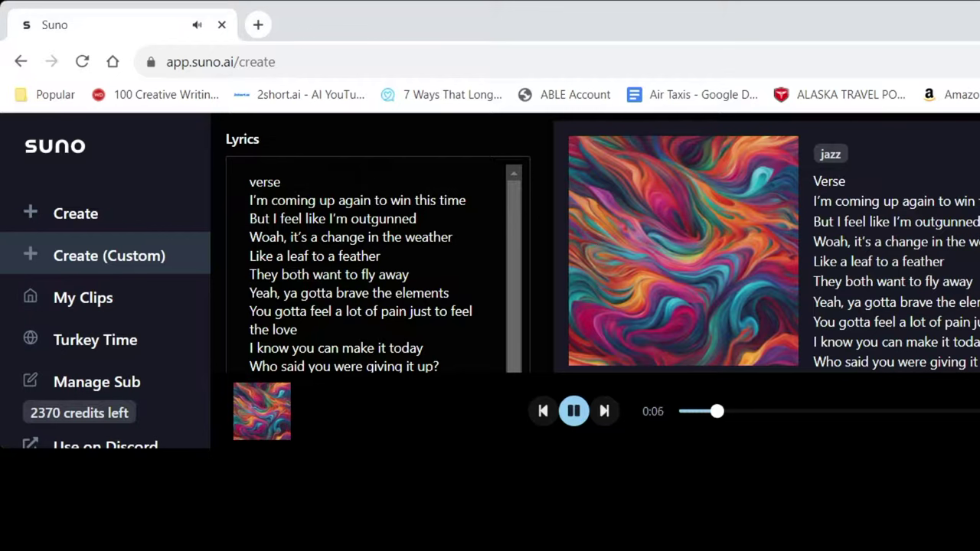
- Pause the jazz version of the song
{"action": "key", "text": "space"}
{"action": "key", "text": "space"}
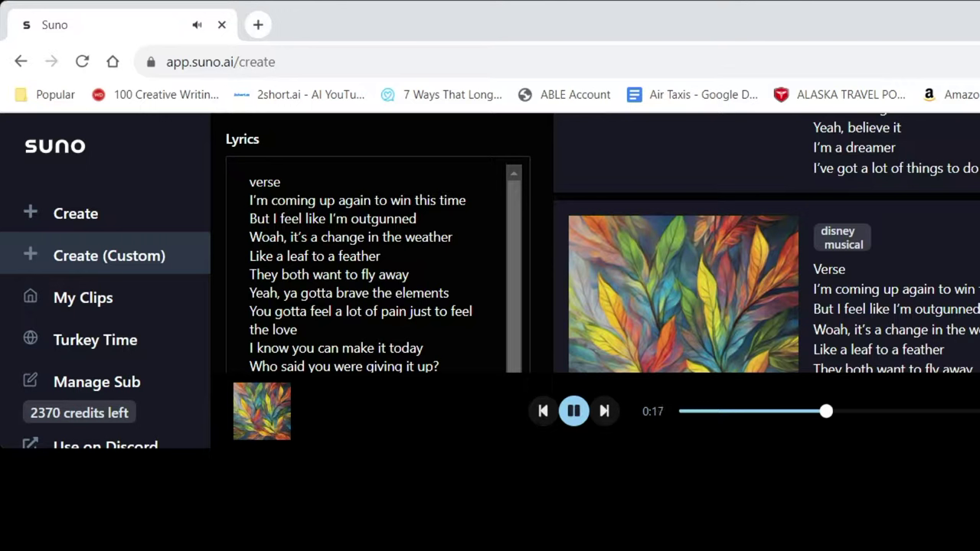
- Pause the Disney musical song before restarting it
{"action": "key", "text": "space"}
{"action": "key", "text": "space"}
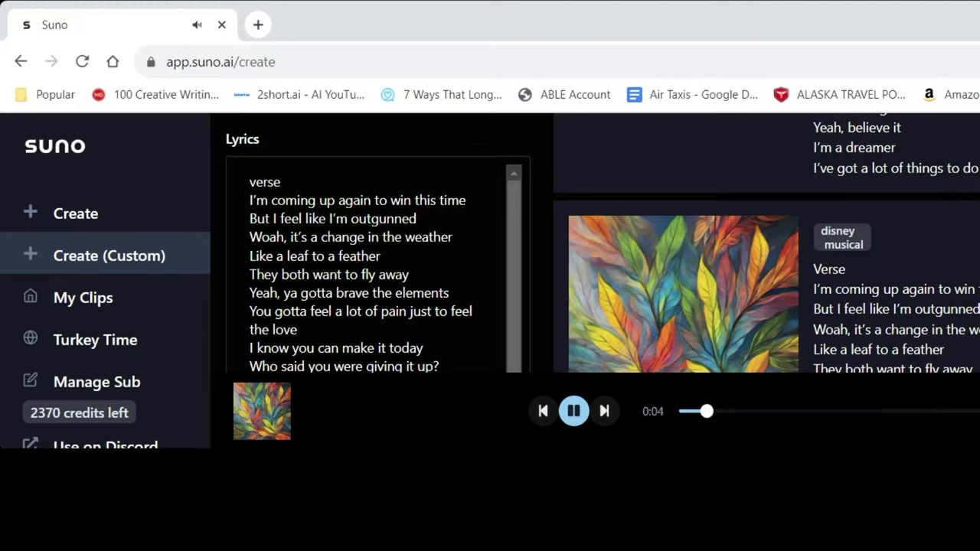
- Pause the restarted Disney musical song
{"action": "key", "text": "space"}
{"action": "key", "text": "space"}
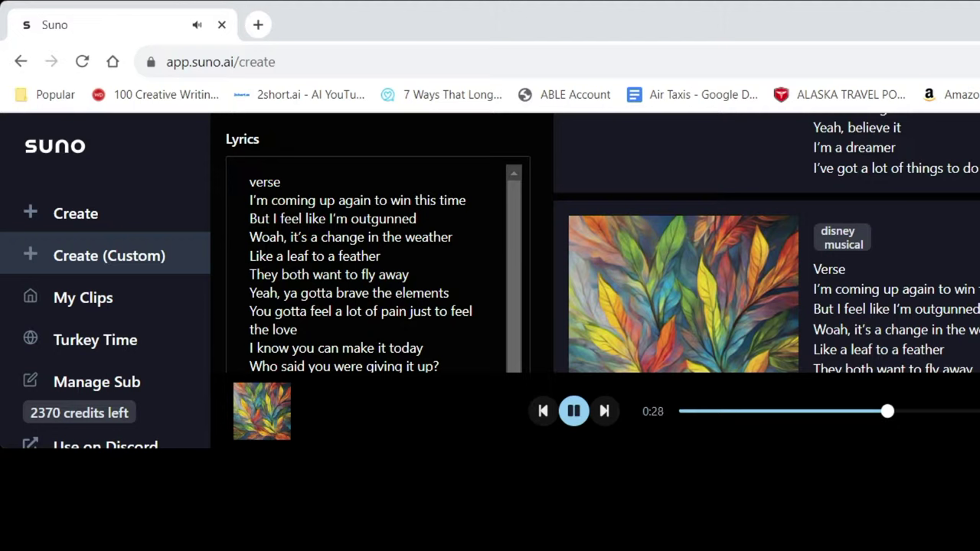
- Pause the Disney musical song at 0:30
{"action": "key", "text": "space"}
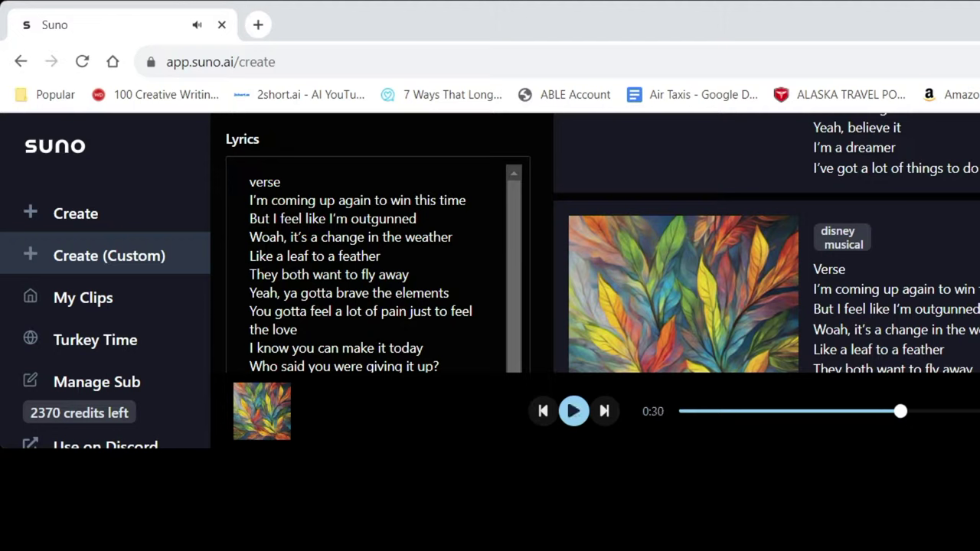